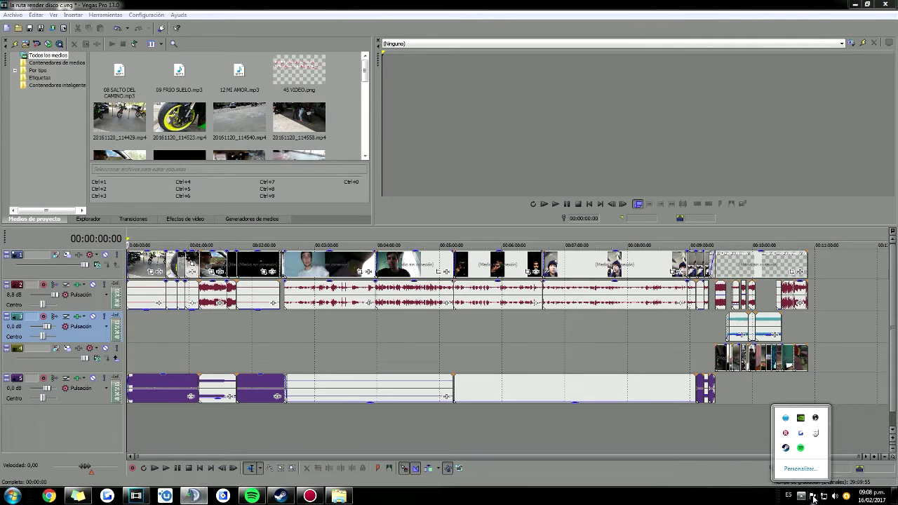
Examine the free space and total capacity of Disco local (C:) and Nuevo vol (D:) in Windows Explorer, and minimize the window.
click(717, 460)
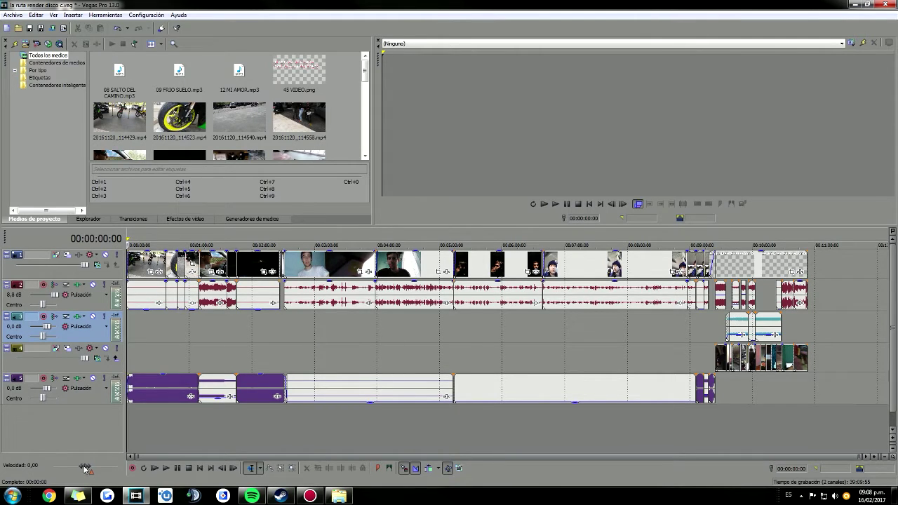
click(12, 496)
click(136, 356)
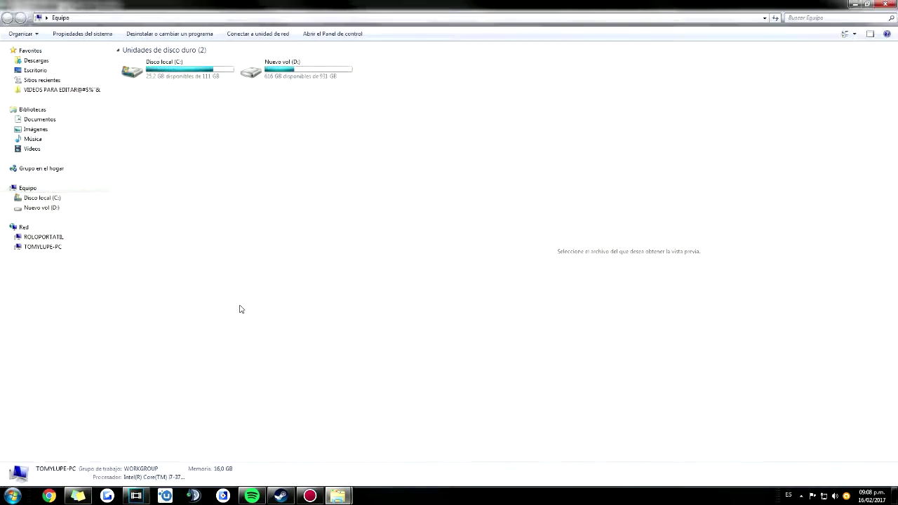
click(193, 73)
click(301, 75)
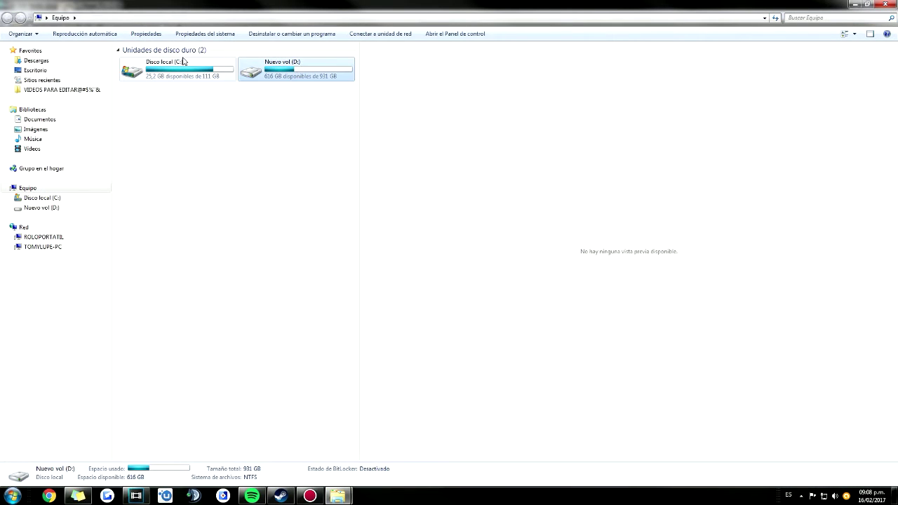
click(204, 67)
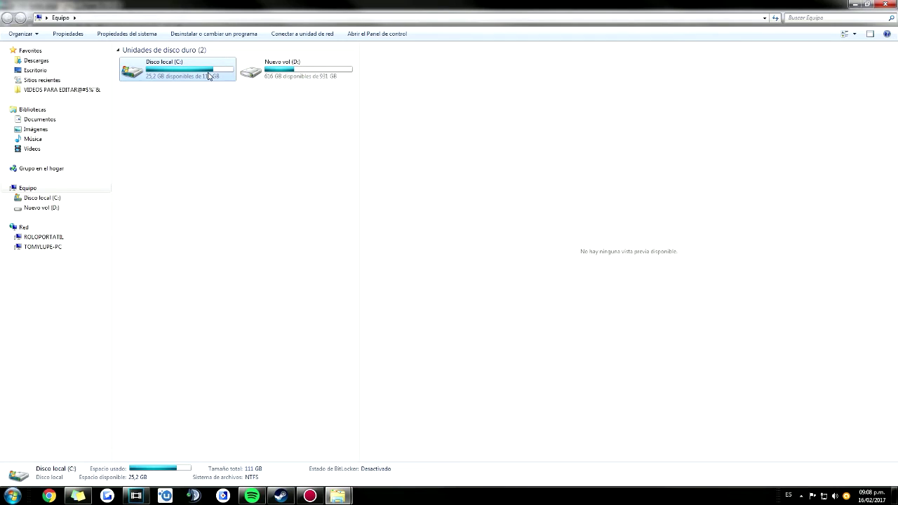
click(271, 73)
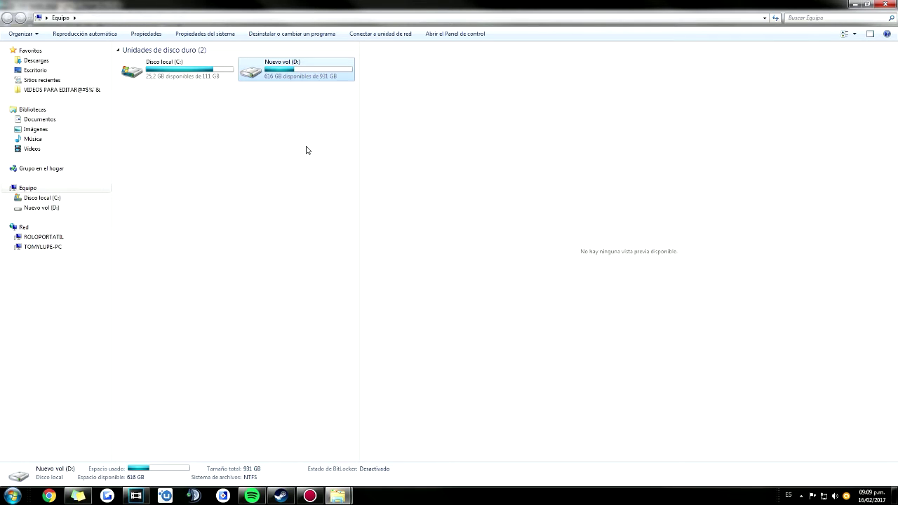
click(159, 79)
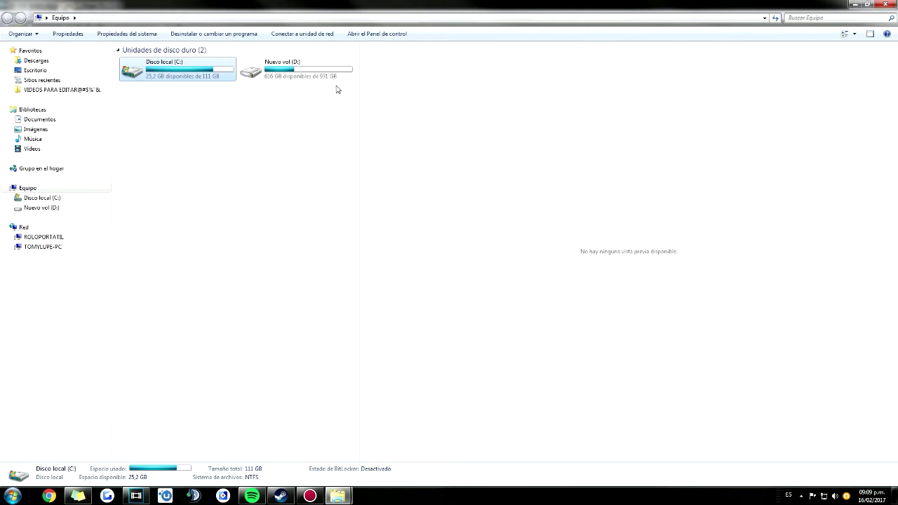
click(273, 77)
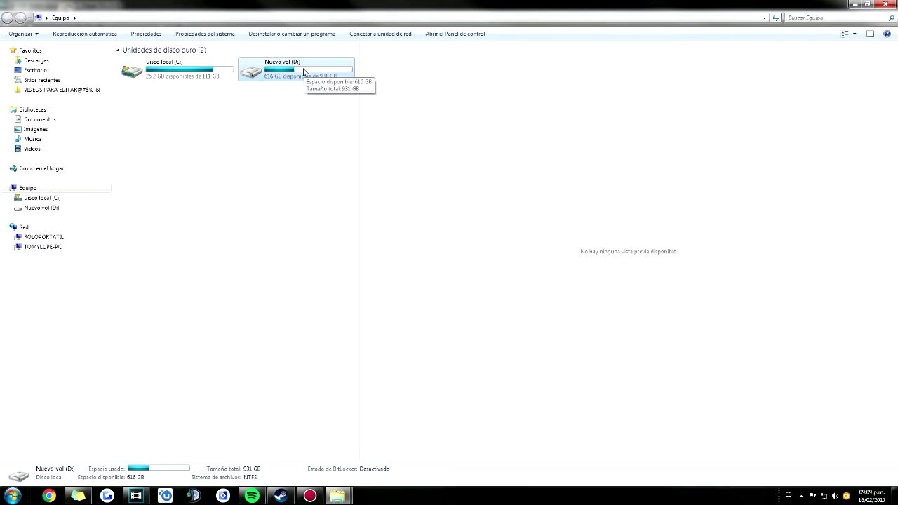
click(168, 80)
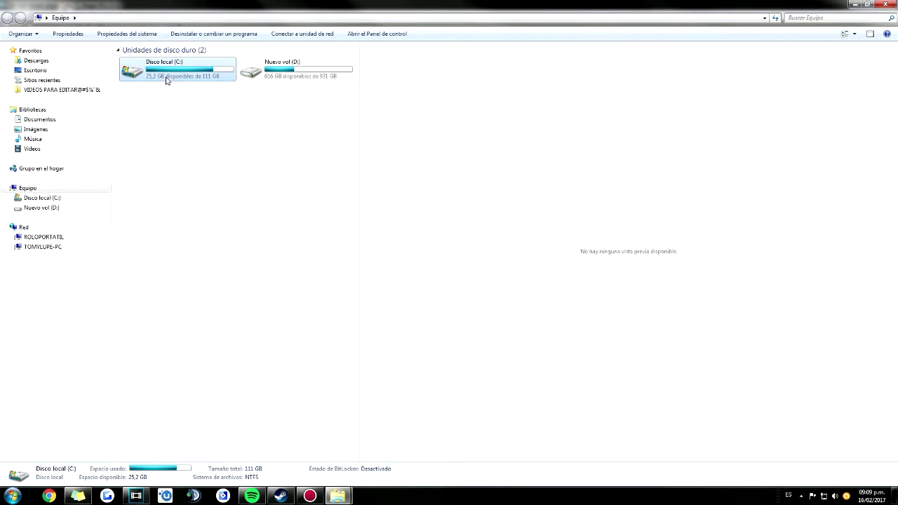
click(867, 4)
click(462, 100)
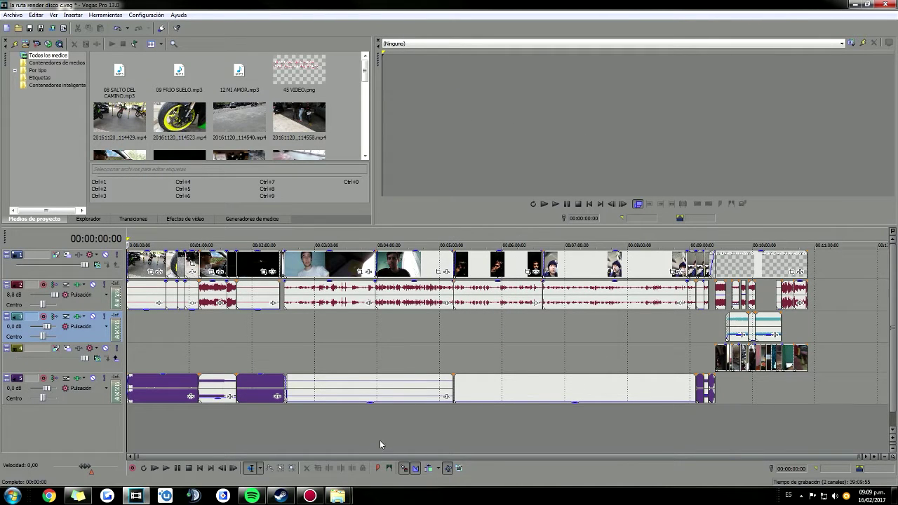
mouse_move(333, 498)
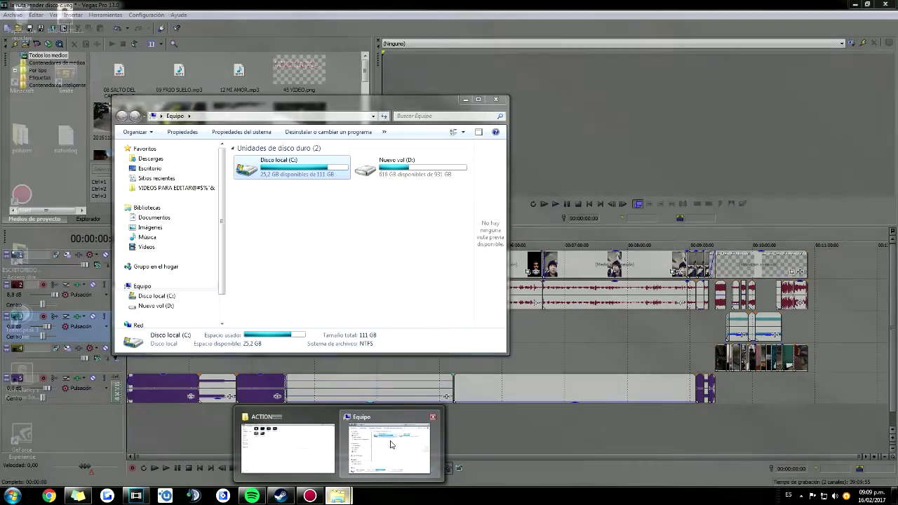
click(390, 444)
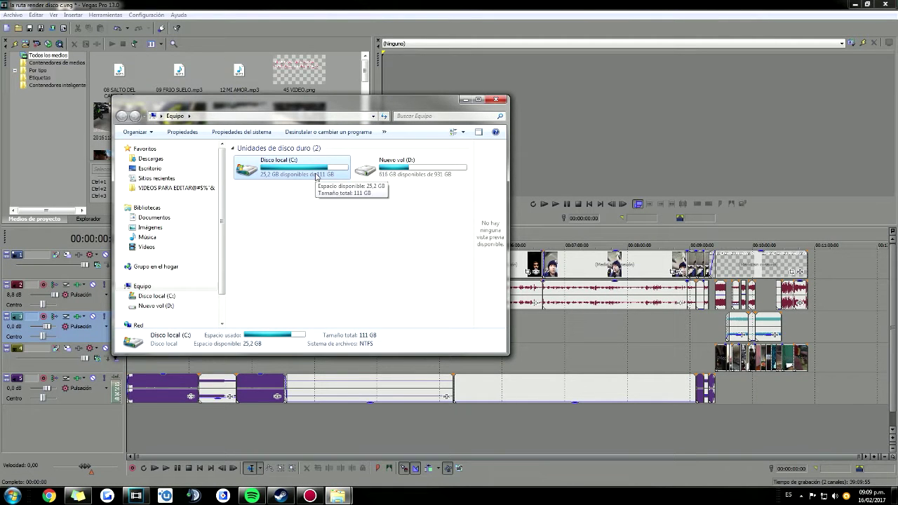
click(463, 99)
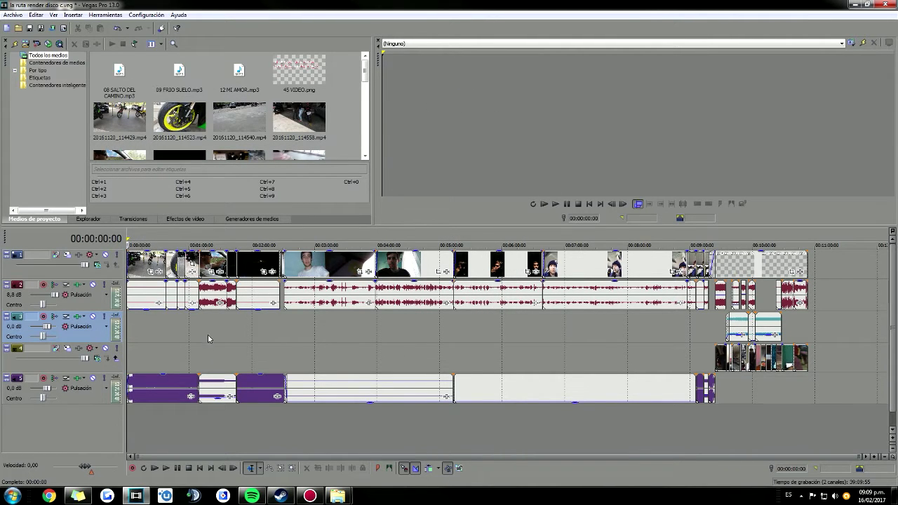
scroll(210, 335, up, 2)
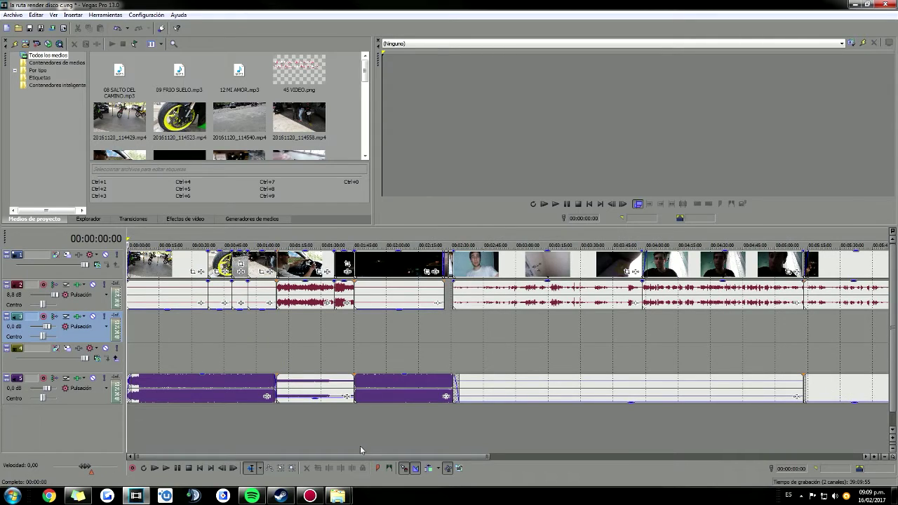
drag(345, 455, 667, 432)
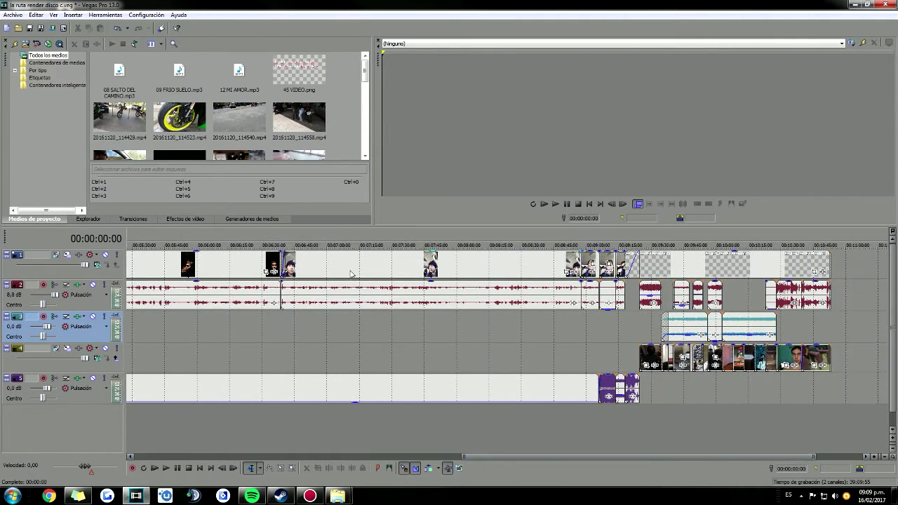
scroll(412, 339, down, 3)
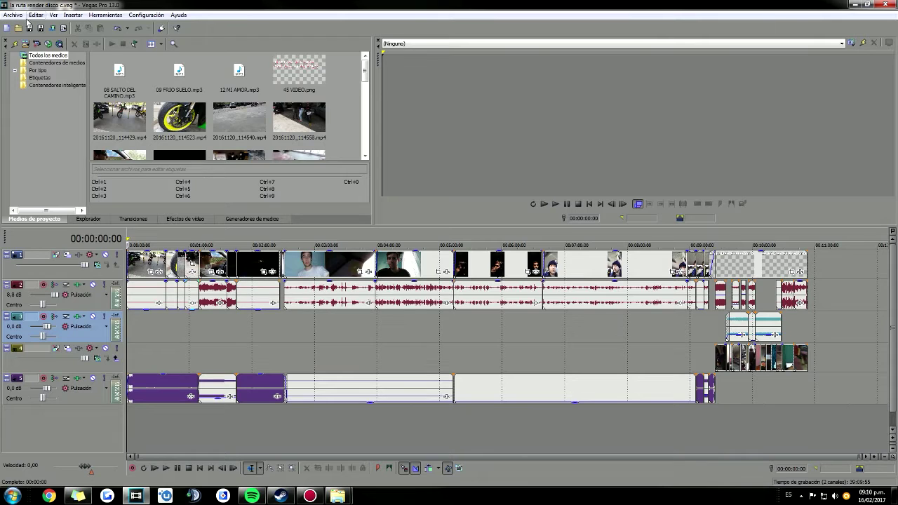
click(54, 15)
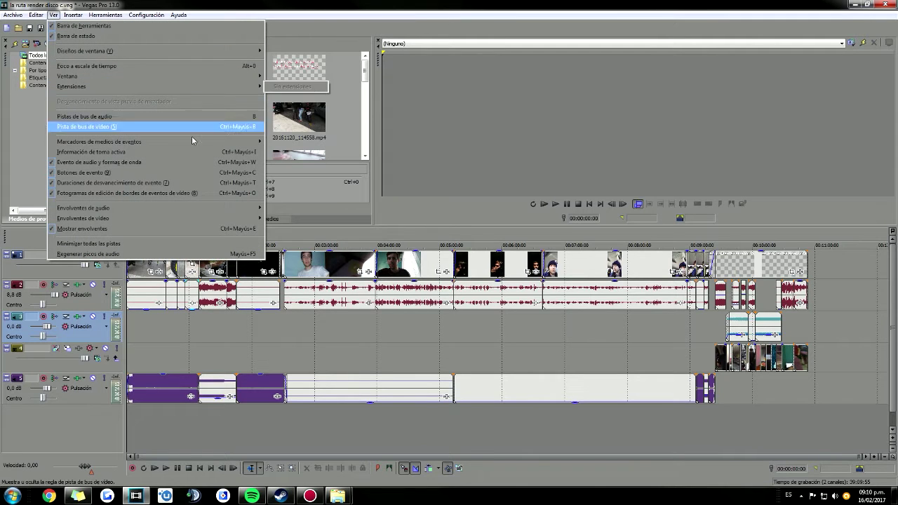
mouse_move(202, 145)
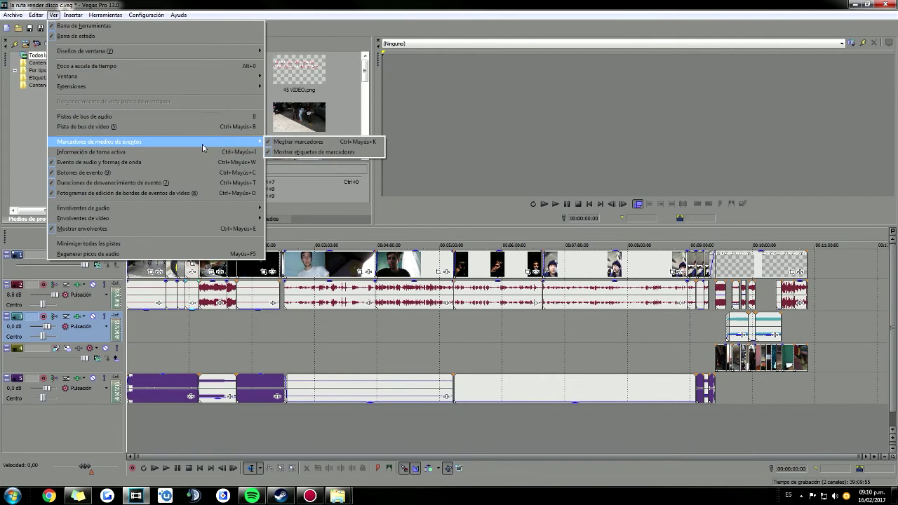
click(431, 121)
mouse_move(337, 496)
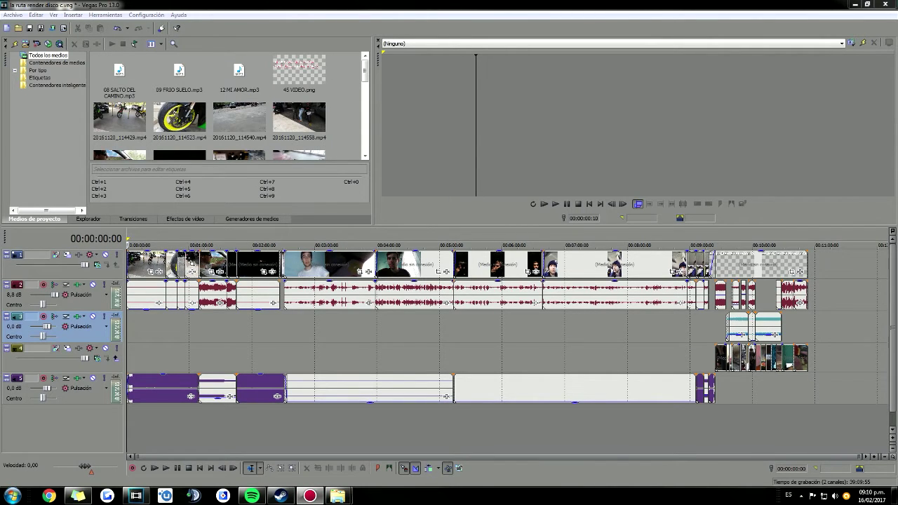
Switch to Action! to review its video recording and live streaming settings and the details of saved recordings, and minimize it.
click(310, 496)
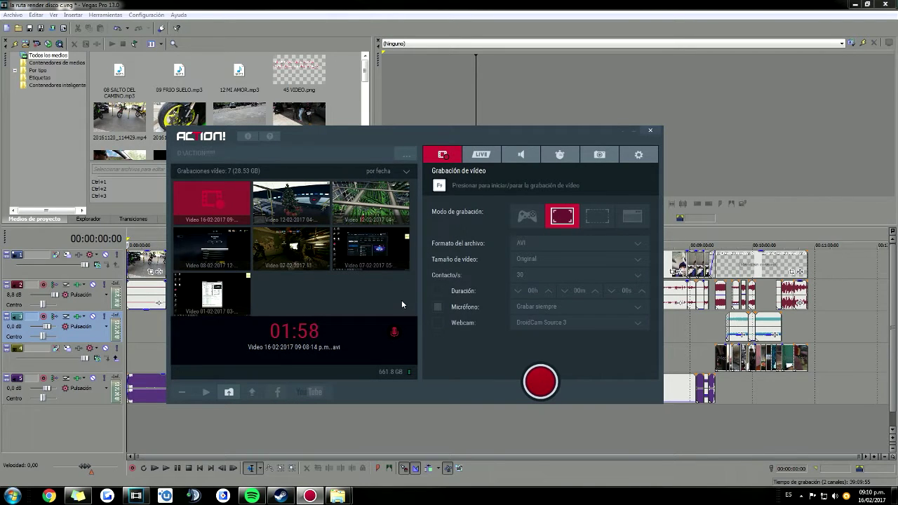
click(481, 154)
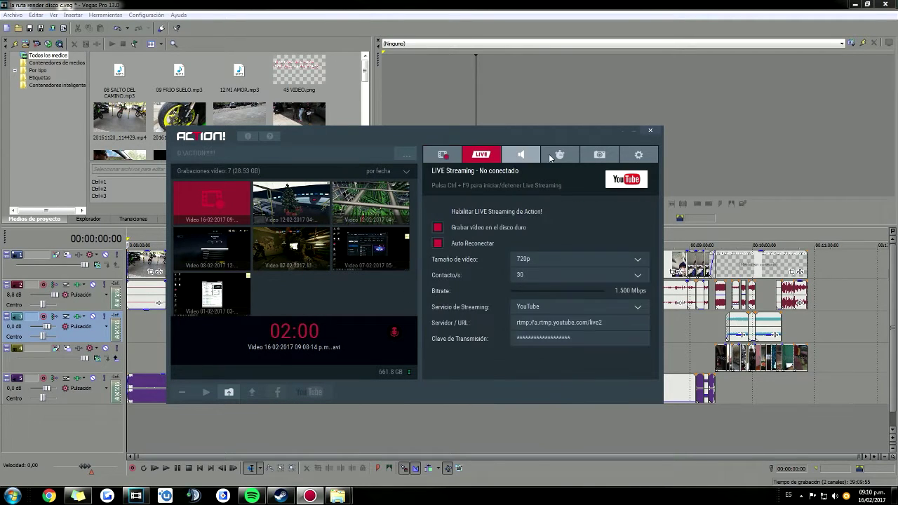
click(442, 155)
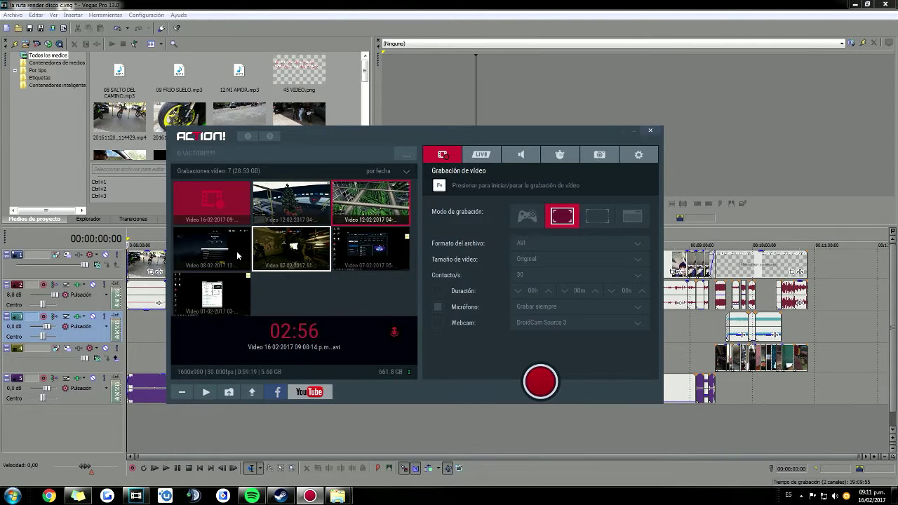
click(295, 249)
click(235, 291)
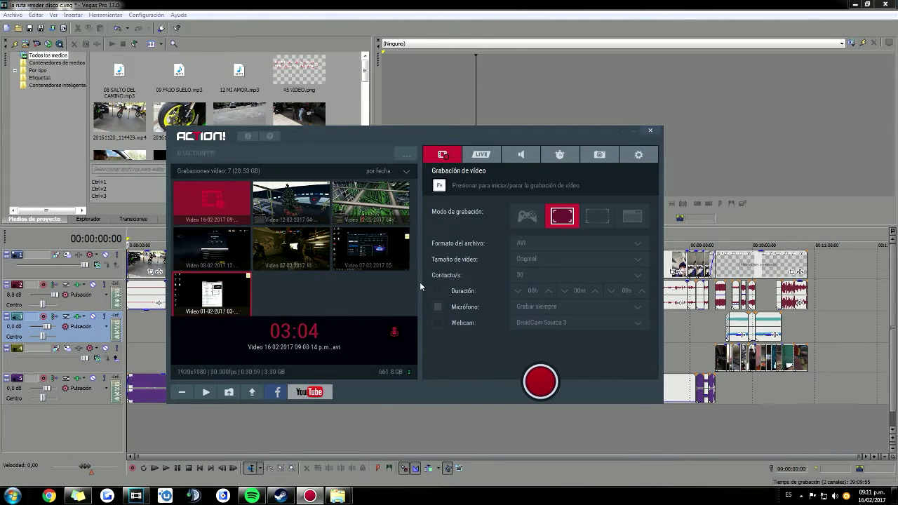
click(621, 131)
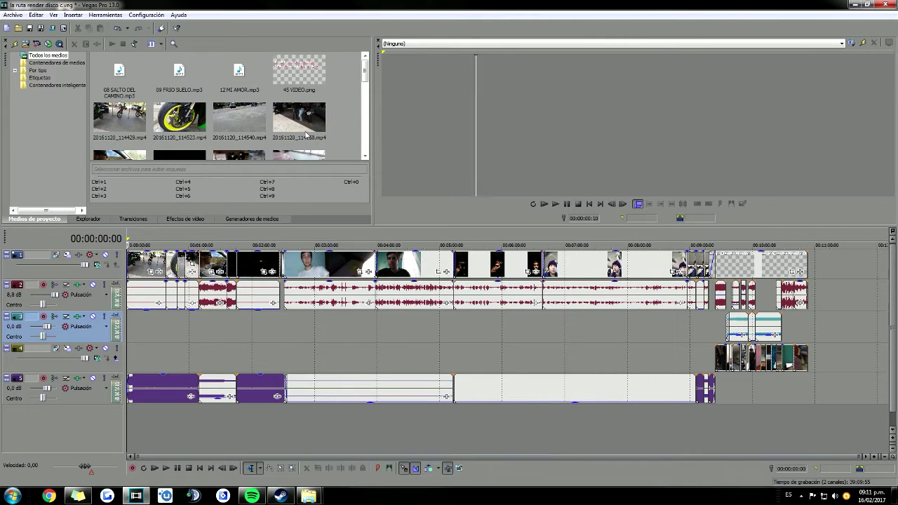
Show the Vista previa de vídeo window in Vegas Pro enlarged to fill the screen above the taskbar, and start playback.
click(53, 14)
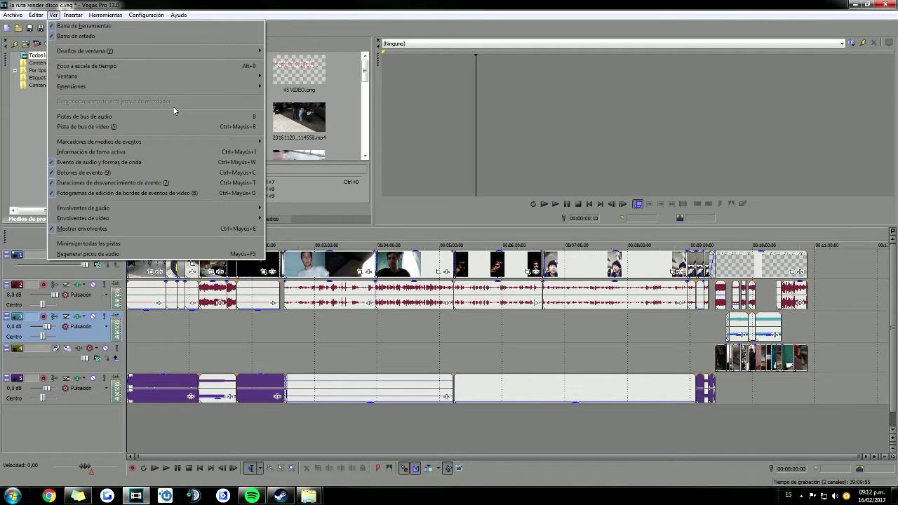
mouse_move(143, 77)
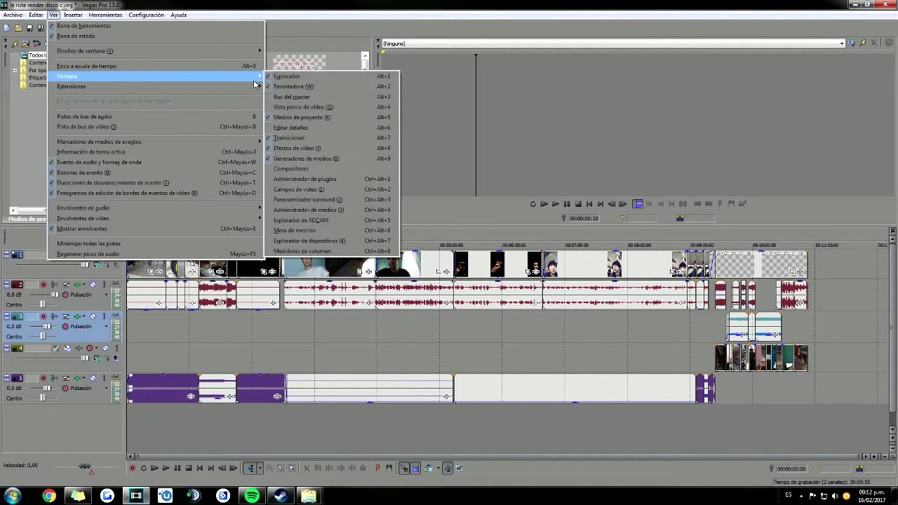
click(326, 106)
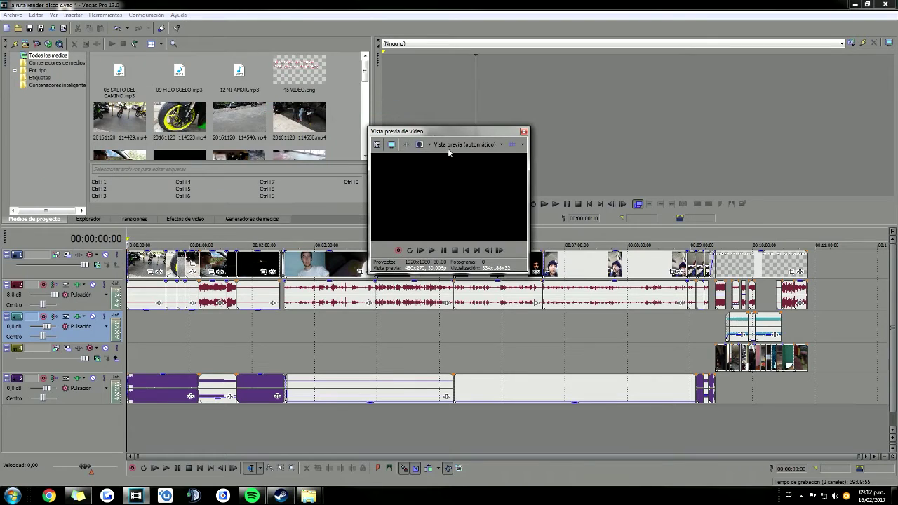
double_click(427, 131)
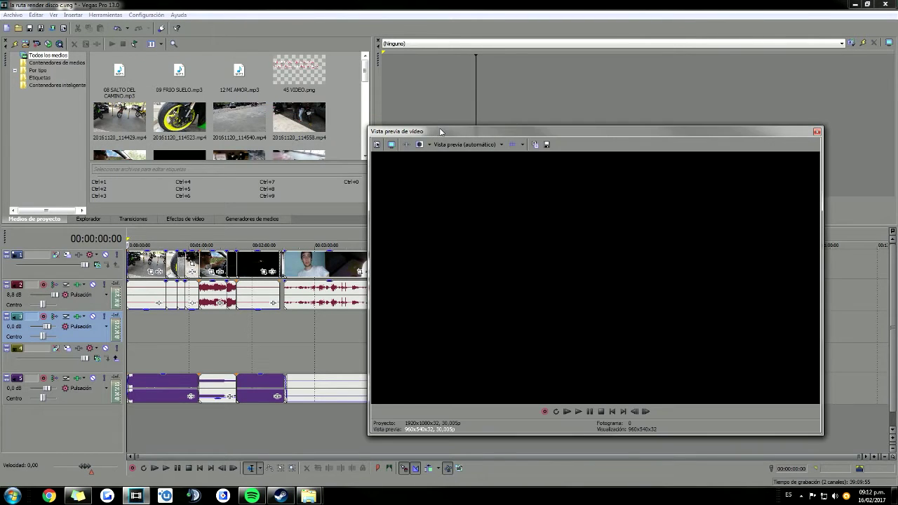
drag(440, 131, 73, 7)
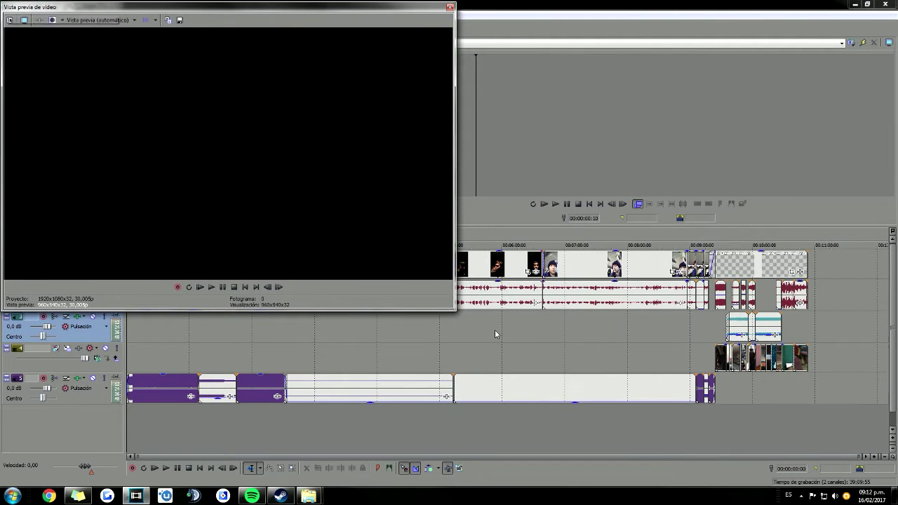
drag(454, 310, 894, 479)
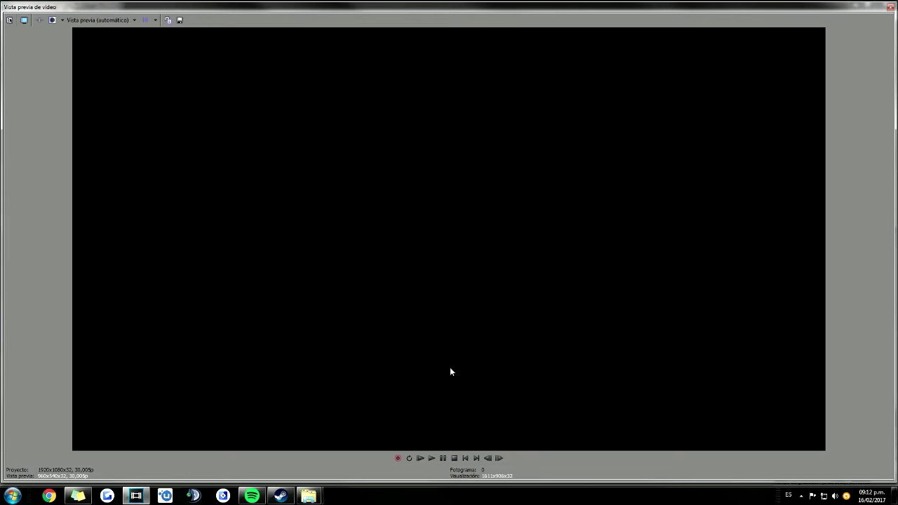
click(431, 458)
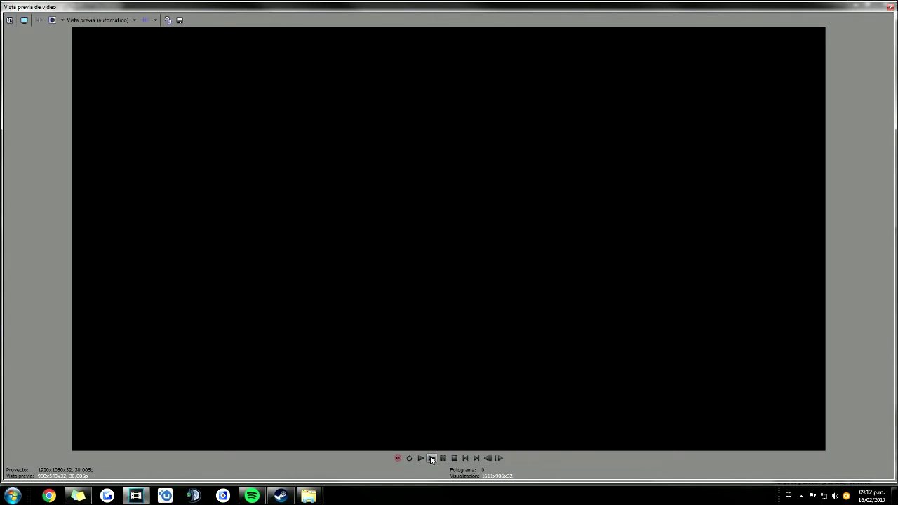